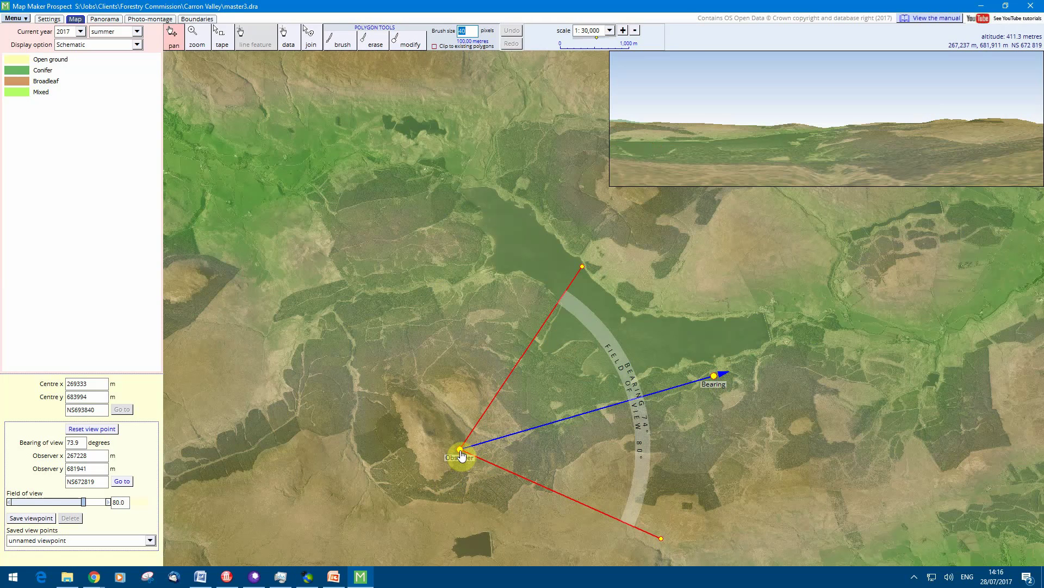
# Move the Observer north, swing the bearing south-east to about 109°, and narrow the view to about 38°
pyautogui.moveTo(460, 449); pyautogui.dragTo(454, 365)
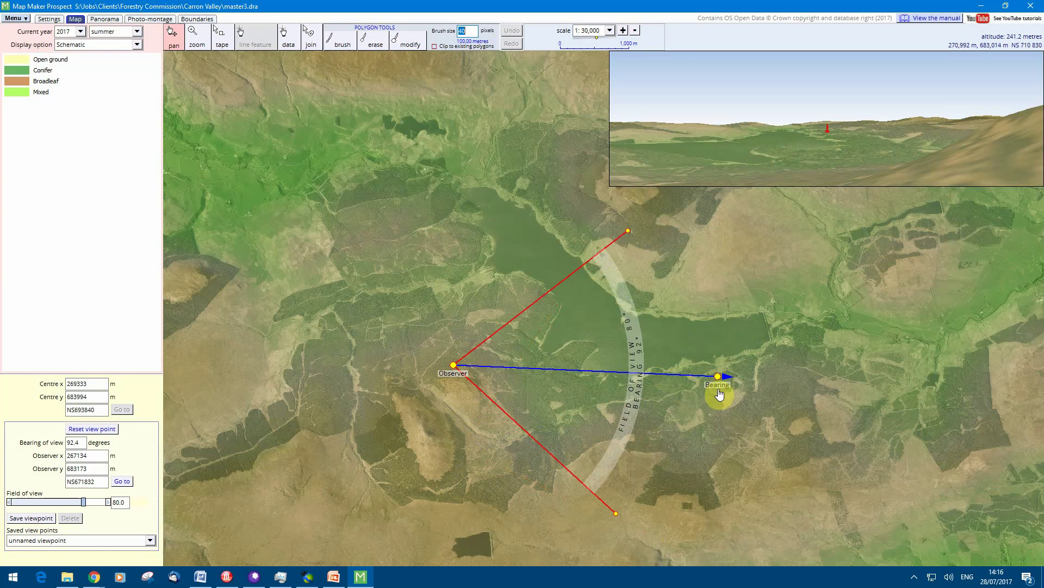
pyautogui.moveTo(713, 416); pyautogui.dragTo(691, 453)
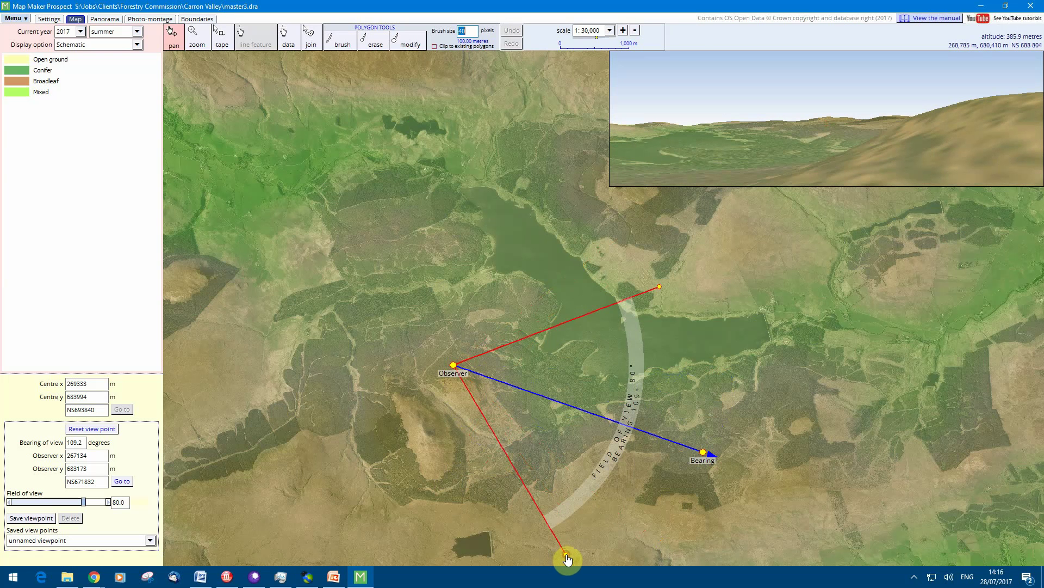
pyautogui.moveTo(567, 559); pyautogui.dragTo(619, 497)
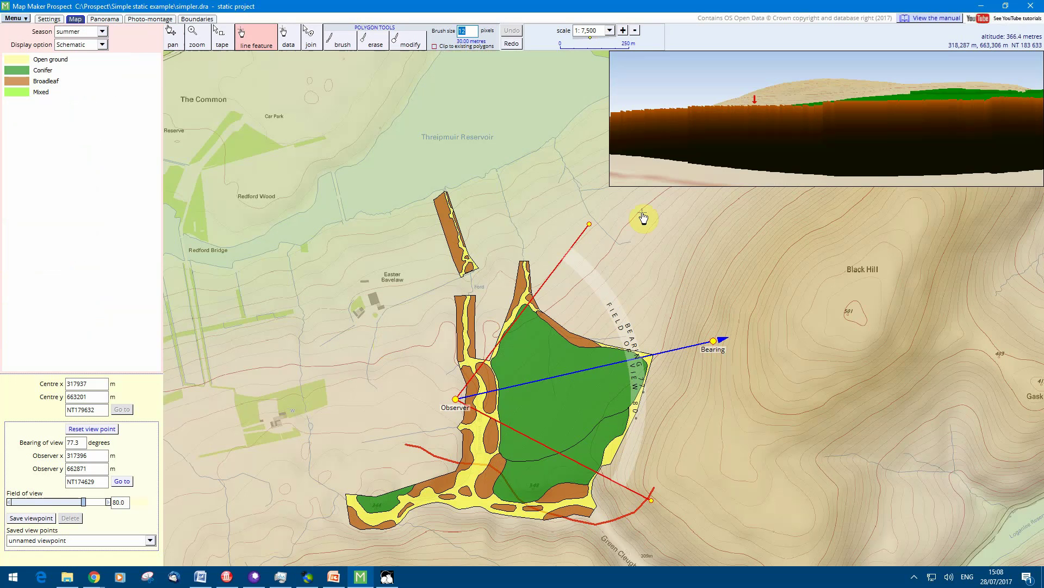
# Paint a new conifer patch near Black Hill with brush size 40
pyautogui.click(341, 43)
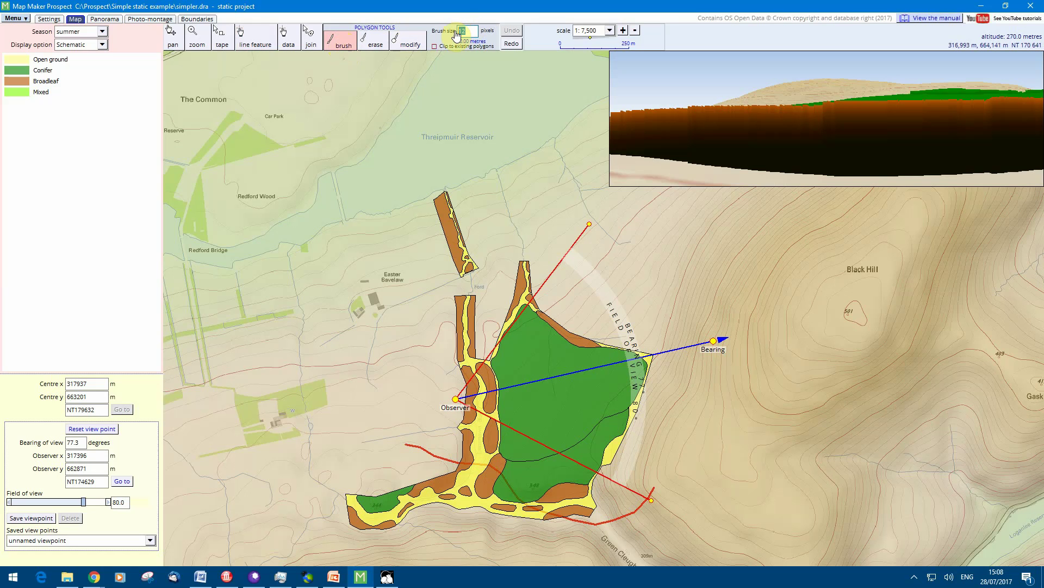
pyautogui.write('40')
pyautogui.moveTo(737, 287)
pyautogui.mouseDown()
pyautogui.moveTo(710, 300)
pyautogui.moveTo(692, 274)
pyautogui.moveTo(714, 238)
pyautogui.moveTo(757, 237)
pyautogui.moveTo(763, 246)
pyautogui.moveTo(740, 286)
pyautogui.moveTo(709, 283)
pyautogui.moveTo(722, 254)
pyautogui.mouseUp()
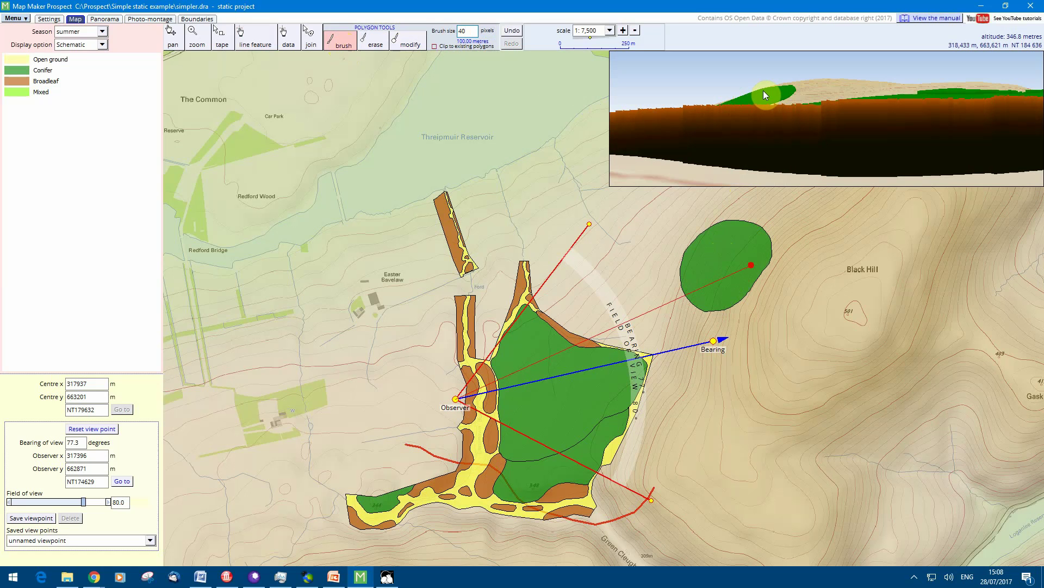
pyautogui.click(719, 102)
# Extend the new conifer patch south-east into a mushroom-shaped lobe
pyautogui.click(412, 47)
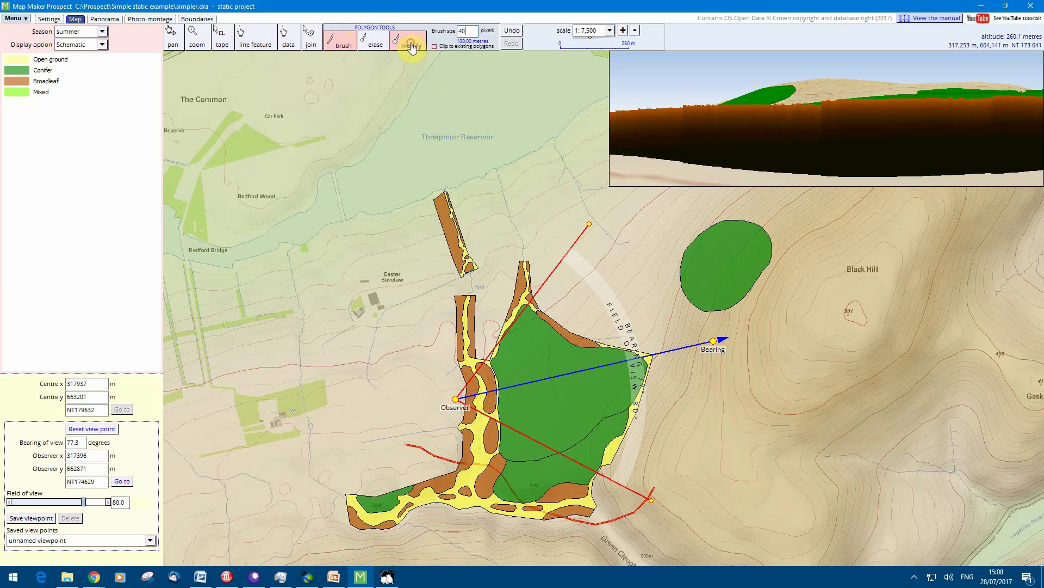
pyautogui.click(746, 262)
pyautogui.moveTo(755, 264)
pyautogui.mouseDown()
pyautogui.moveTo(805, 327)
pyautogui.moveTo(786, 328)
pyautogui.moveTo(744, 275)
pyautogui.mouseUp()
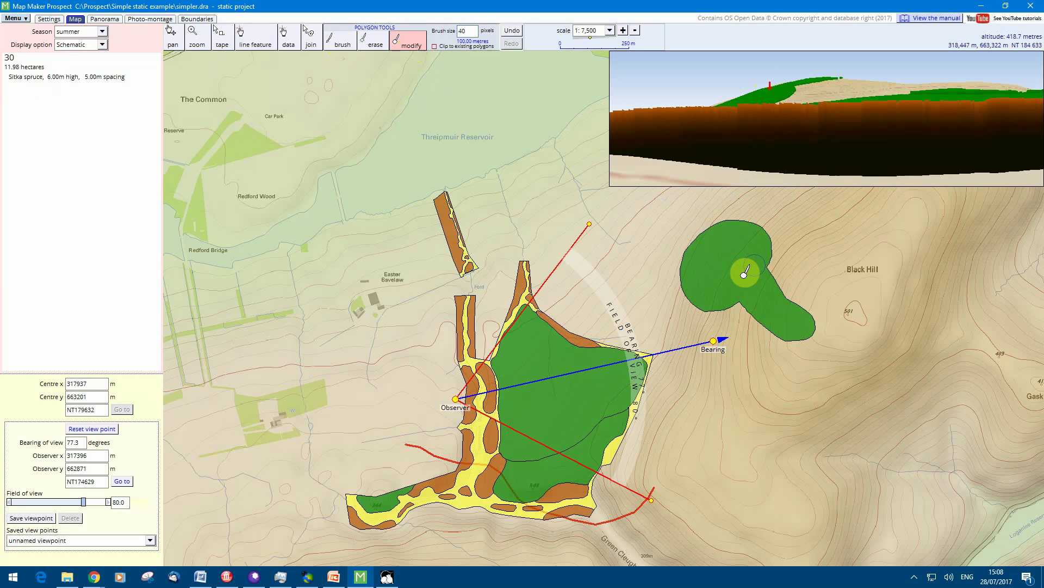
# With brush size 12, erase a path eastward from the Observer across the conifer block
pyautogui.click(370, 42)
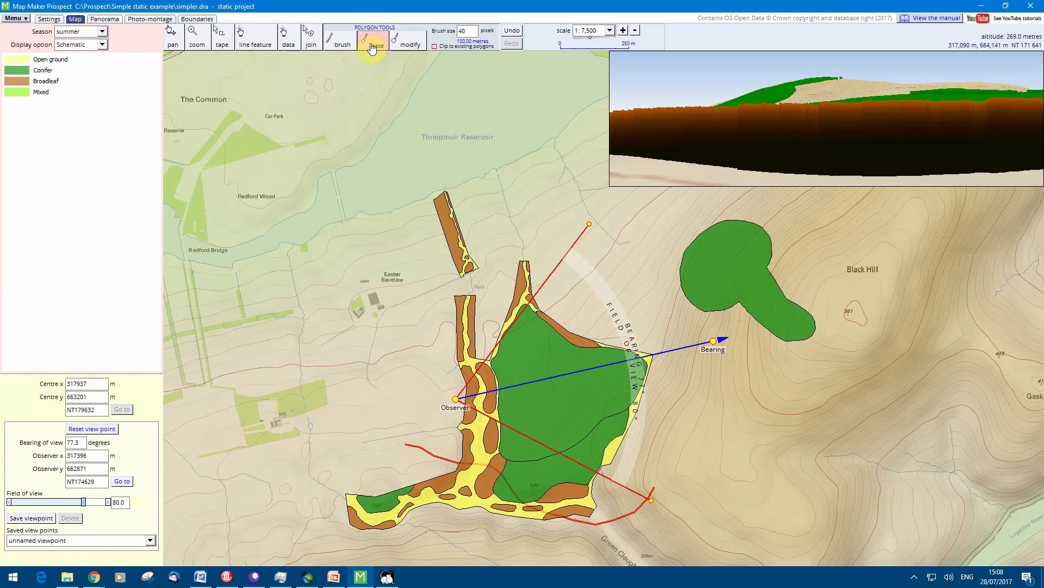
pyautogui.doubleClick(459, 31)
pyautogui.write('12')
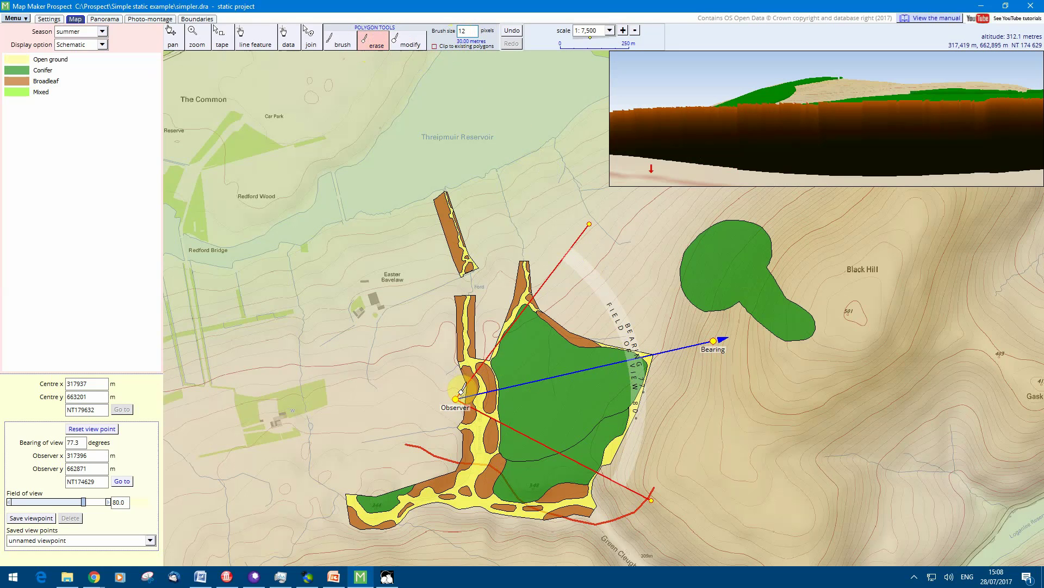
pyautogui.moveTo(459, 390)
pyautogui.mouseDown()
pyautogui.moveTo(517, 393)
pyautogui.moveTo(552, 365)
pyautogui.moveTo(594, 361)
pyautogui.moveTo(689, 375)
pyautogui.mouseUp()
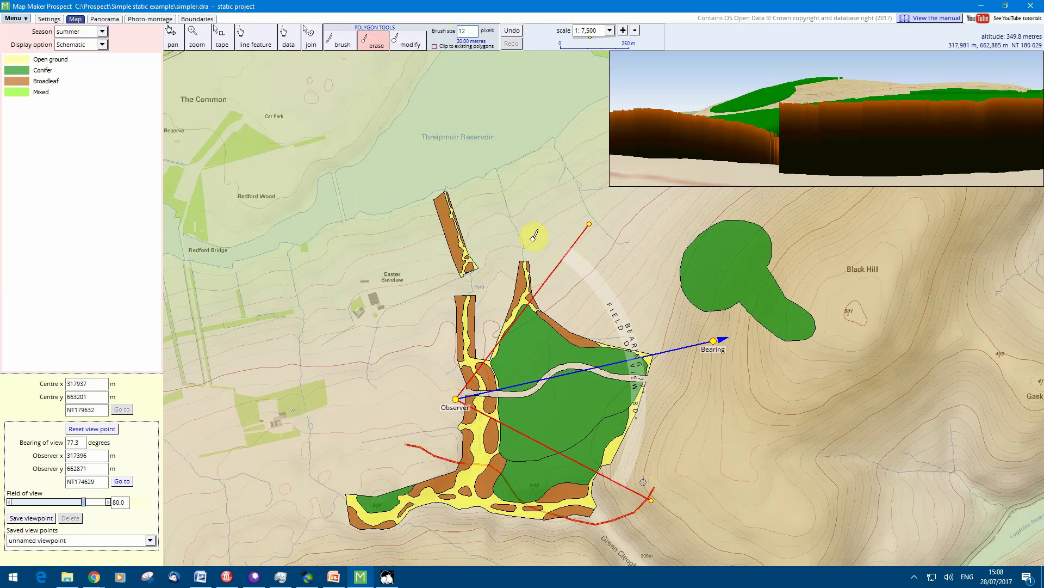
# Create a buffer zone around the red line, keeping the merge option for polygons inside
pyautogui.click(250, 39)
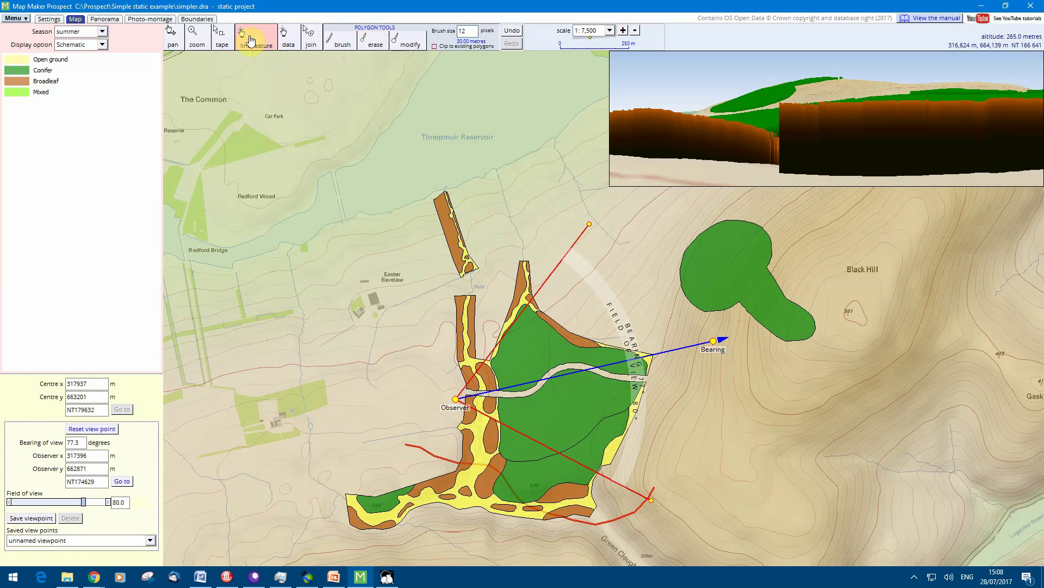
pyautogui.click(423, 453)
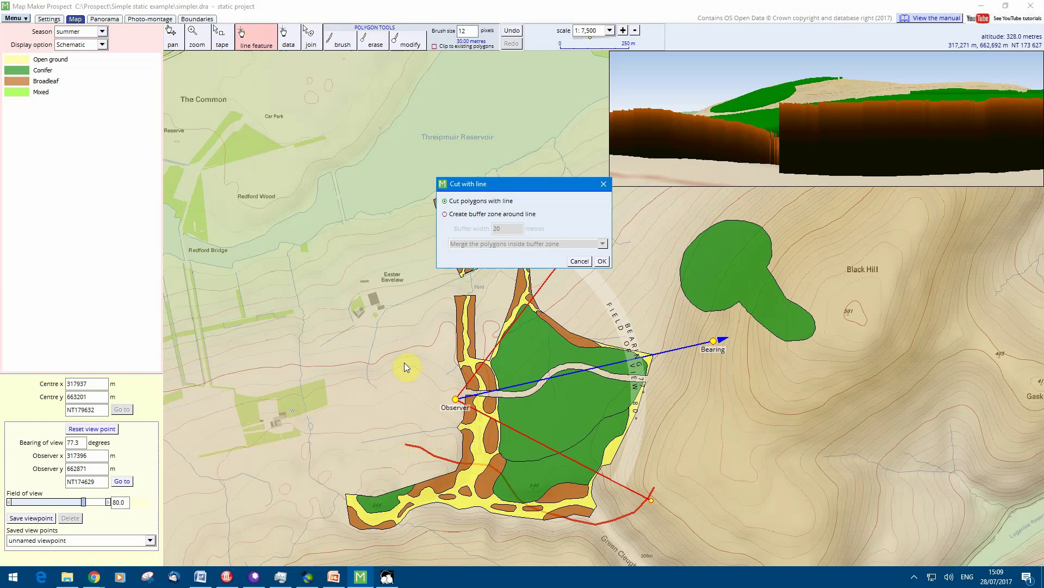
pyautogui.click(445, 214)
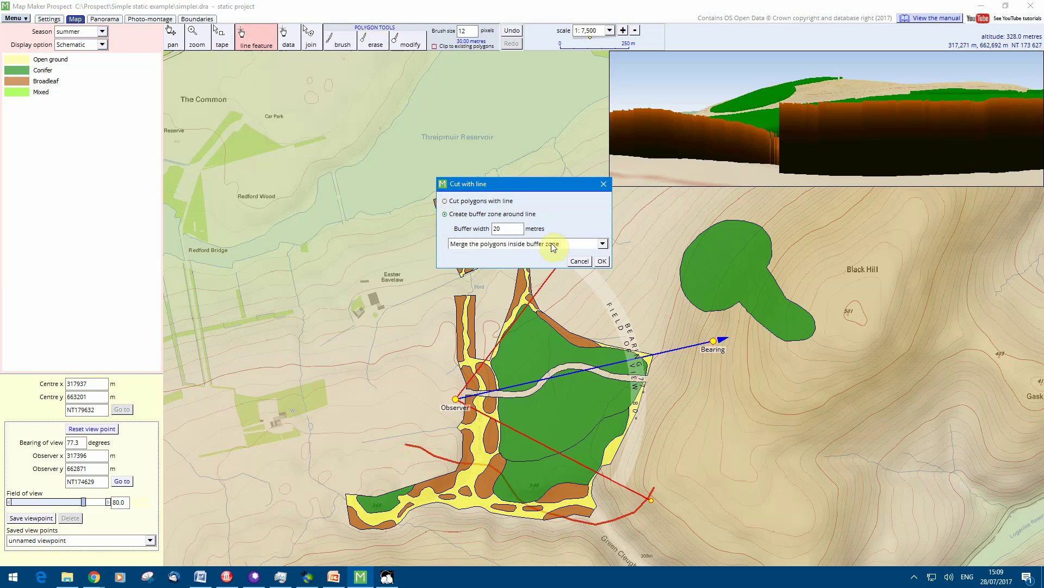
pyautogui.click(602, 244)
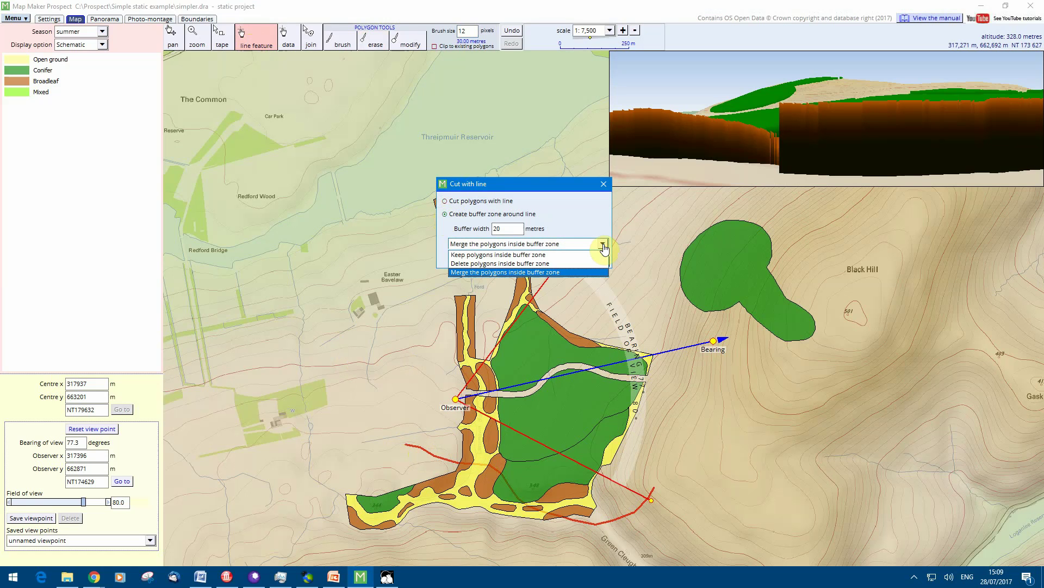
pyautogui.click(492, 272)
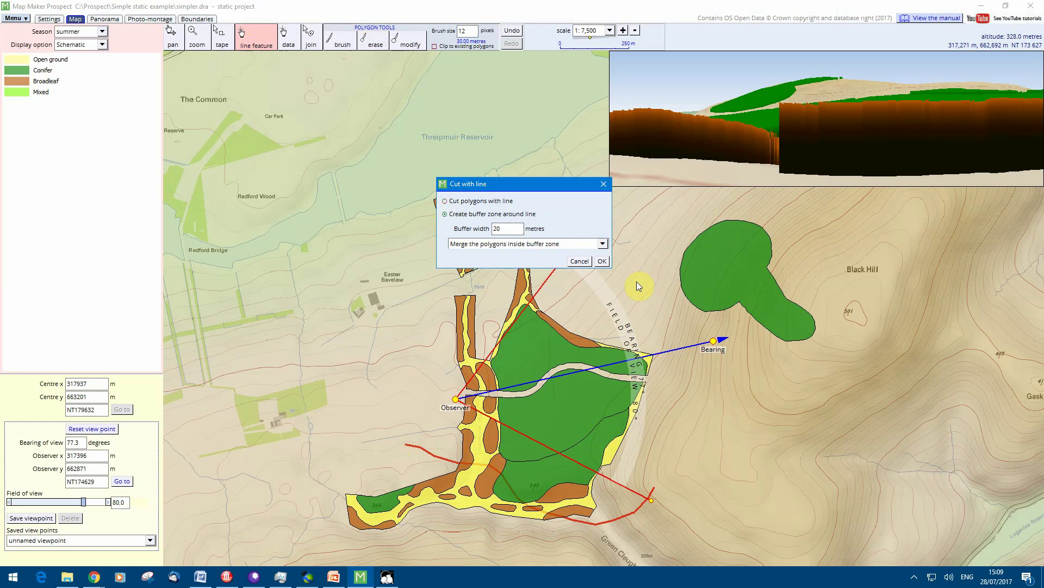
pyautogui.click(602, 261)
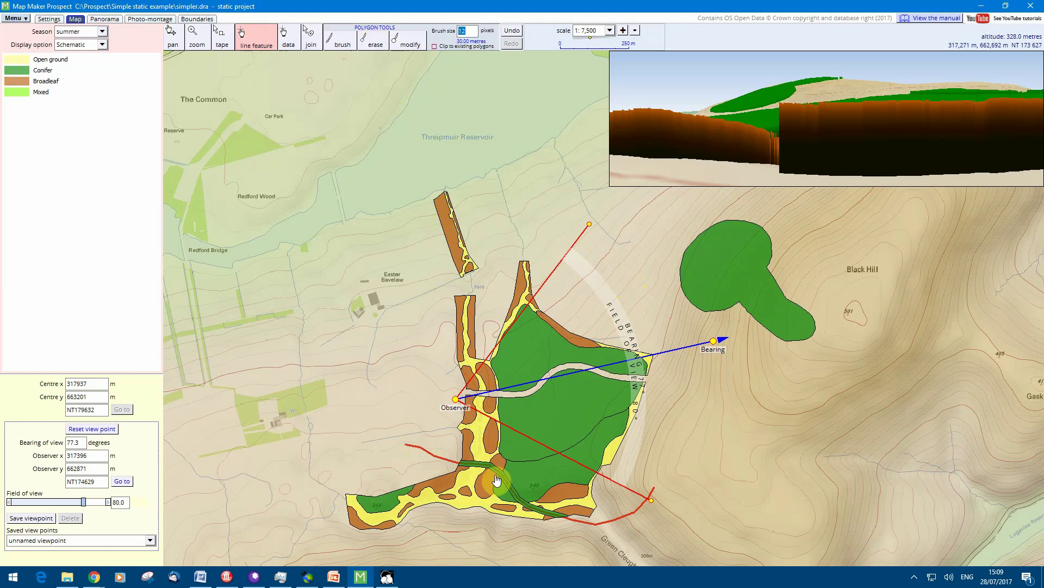
pyautogui.moveTo(488, 470)
# Change the Black Hill woodland's species to MB - Mixed broadleaves
pyautogui.click(290, 39)
pyautogui.click(729, 280)
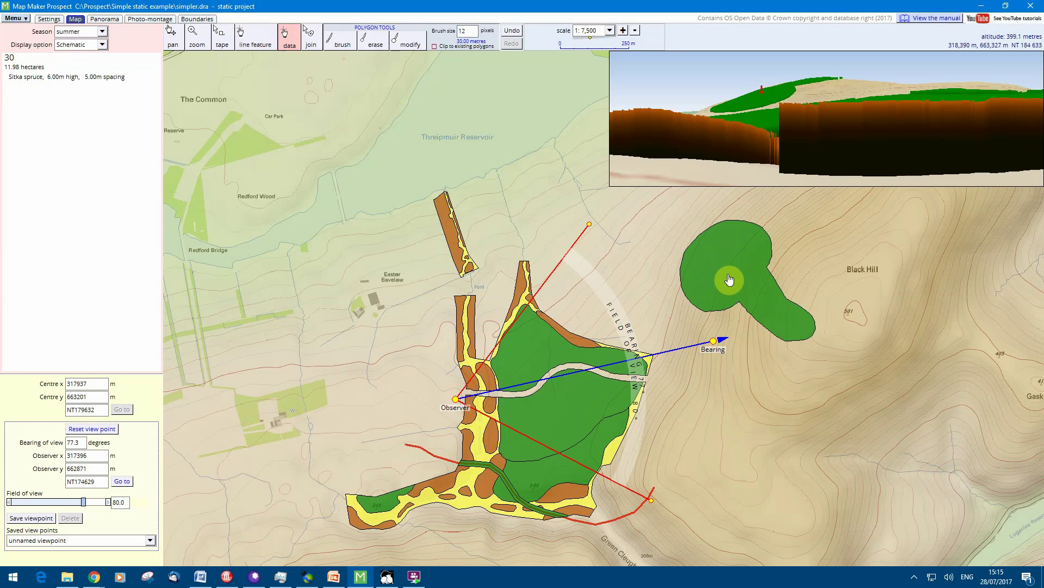
pyautogui.click(730, 280)
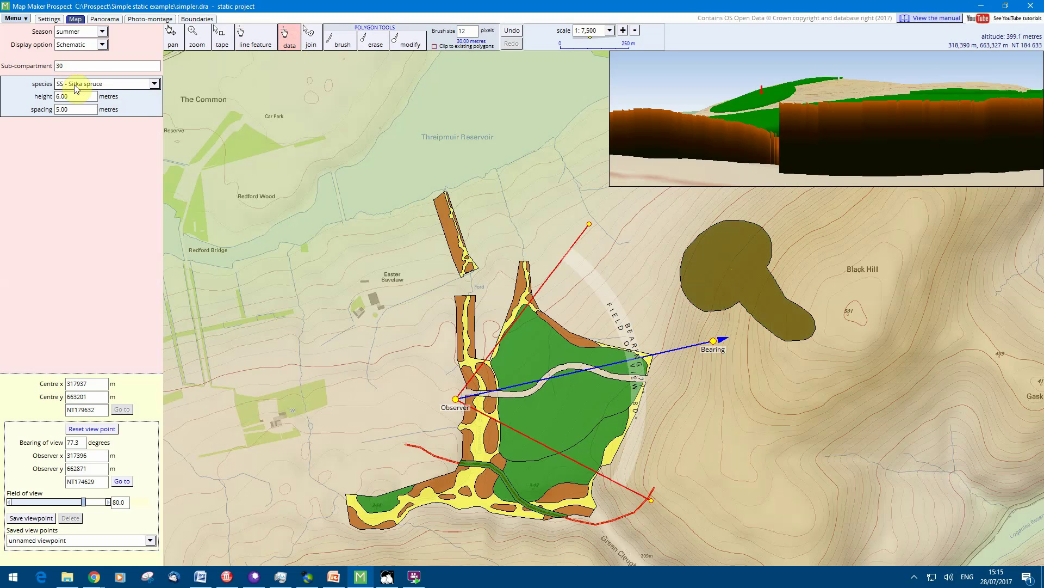
pyautogui.click(155, 85)
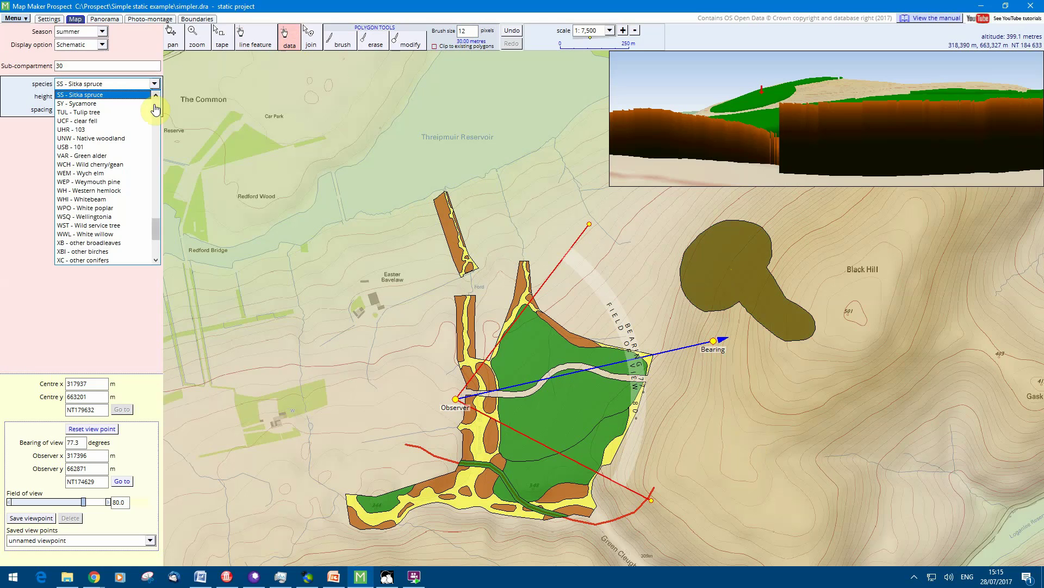
pyautogui.click(155, 106)
pyautogui.click(155, 109)
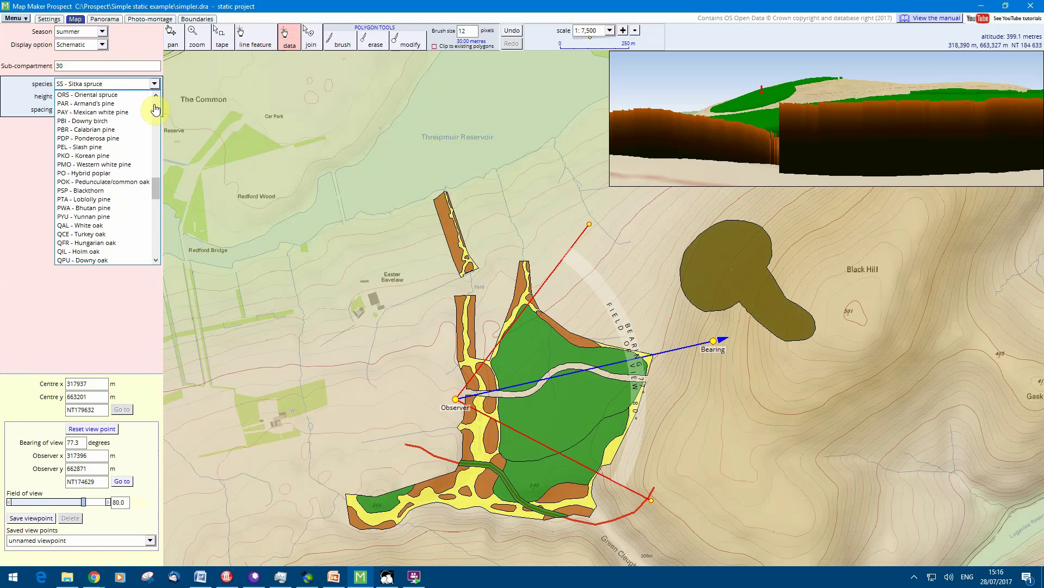
pyautogui.click(155, 109)
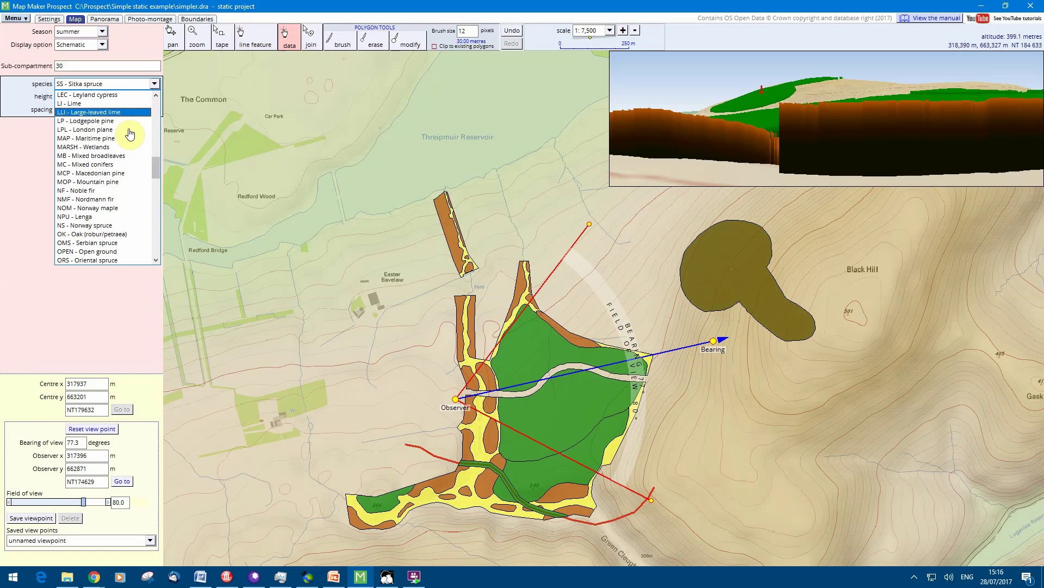
pyautogui.click(110, 155)
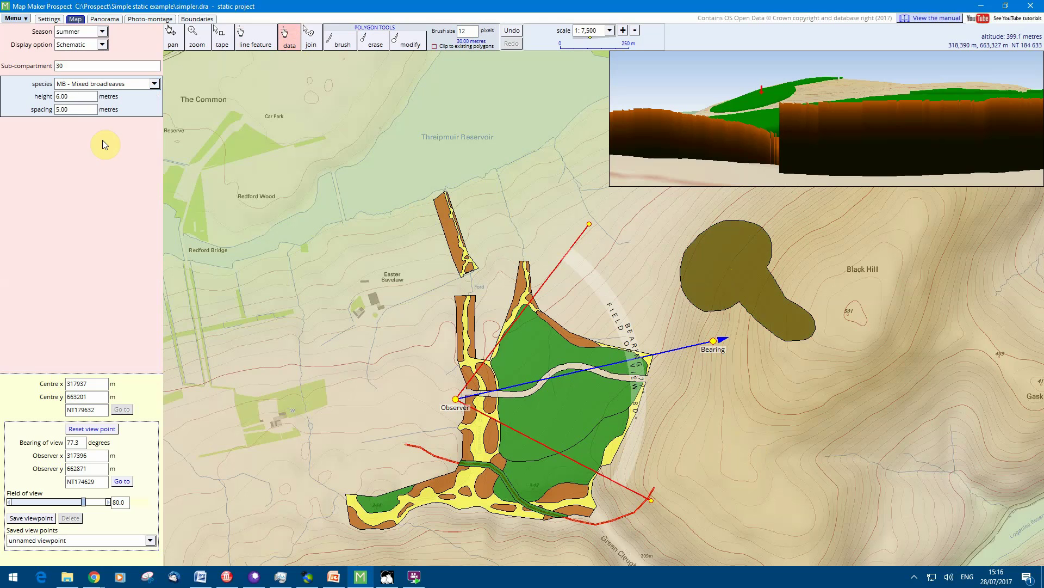
# Set the woodland's tree height to 16 m and spacing to 8 m, and apply the edits
pyautogui.click(56, 96)
pyautogui.press('Delete')
pyautogui.write('6')
pyautogui.write('1')
pyautogui.click(58, 109)
pyautogui.moveTo(60, 109); pyautogui.dragTo(55, 109)
pyautogui.click(345, 153)
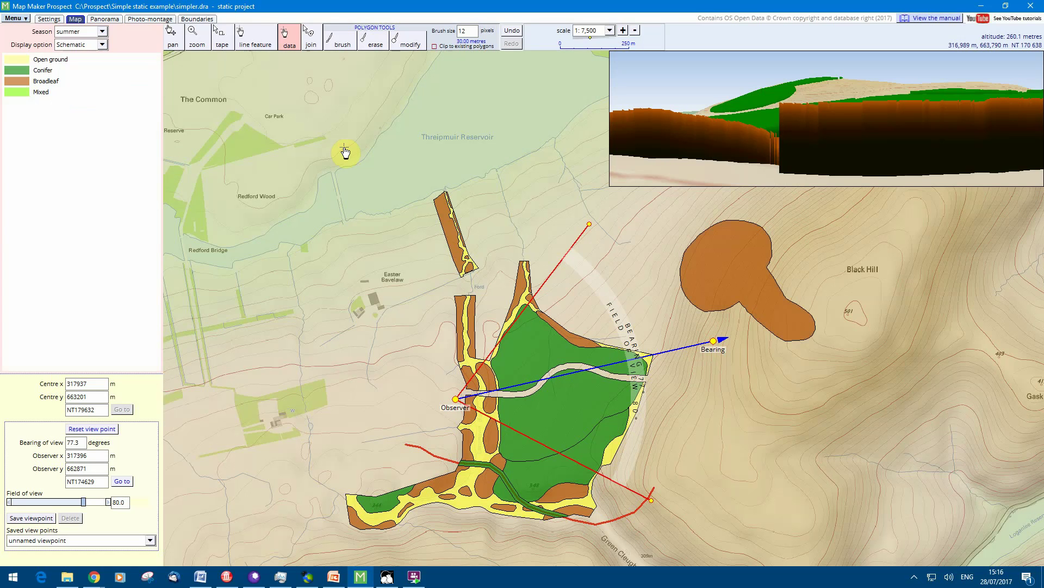